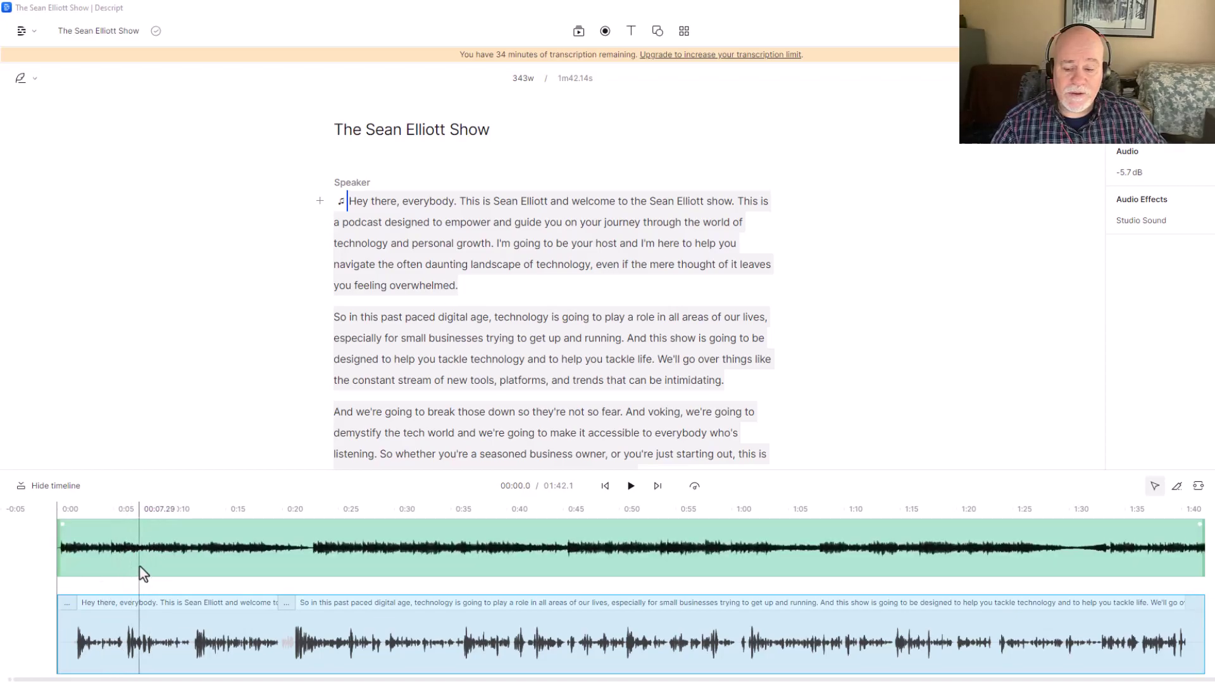
# Resize the timeline panel taller so the nature music and narration tracks show larger.
pyautogui.moveTo(185, 501); pyautogui.dragTo(189, 510)
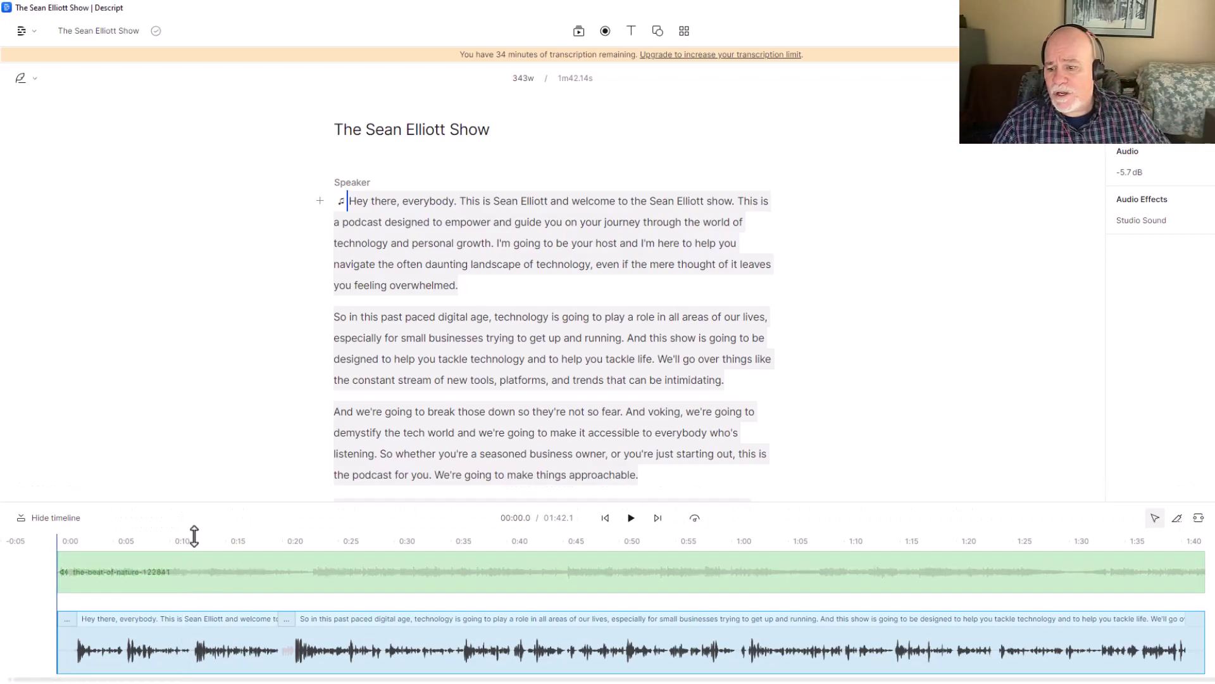
pyautogui.moveTo(201, 502); pyautogui.dragTo(216, 400)
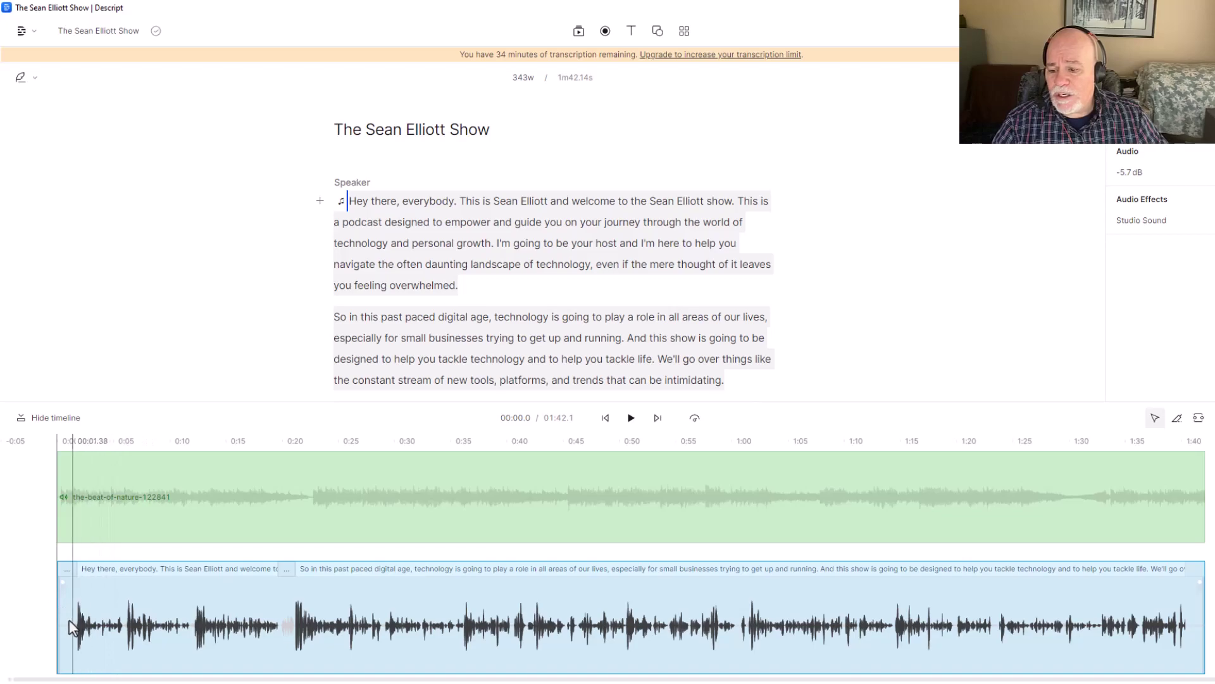
pyautogui.click(84, 627)
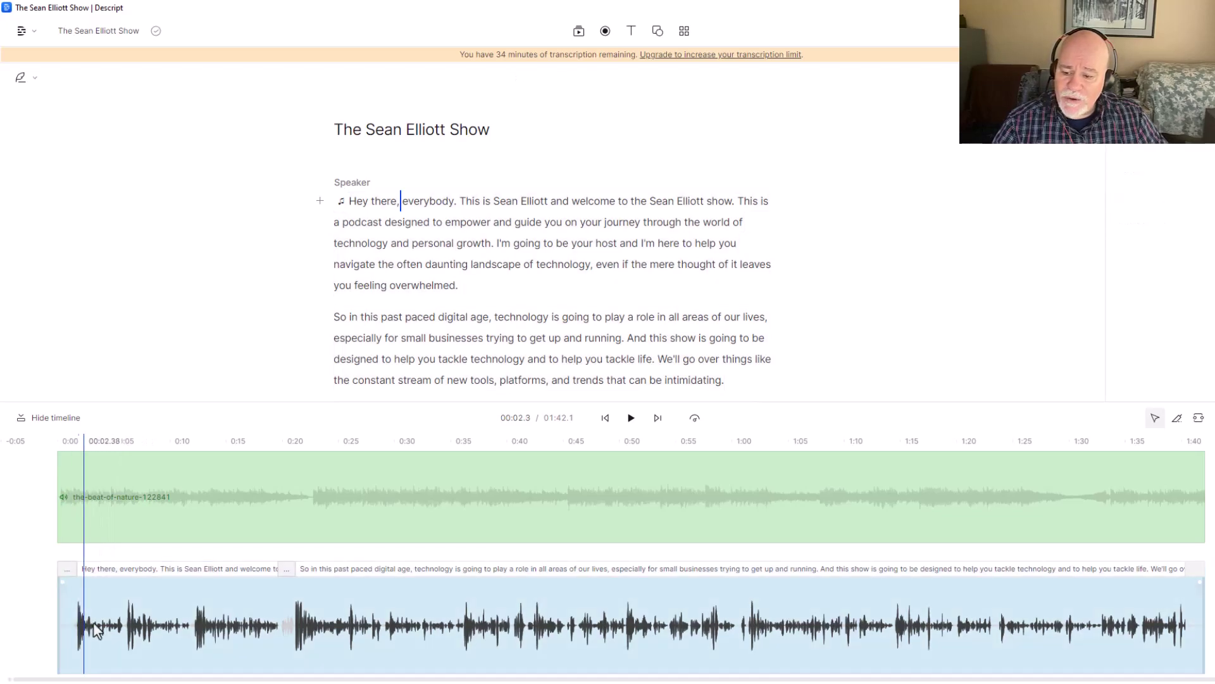
pyautogui.click(127, 627)
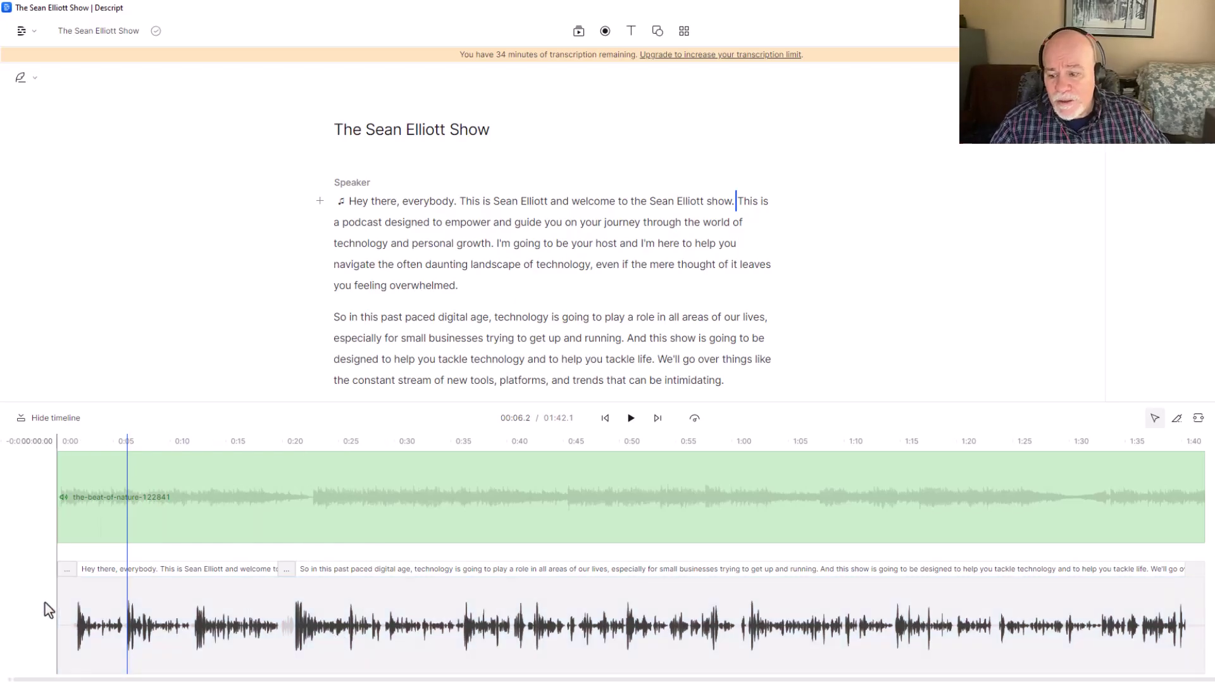
pyautogui.click(55, 597)
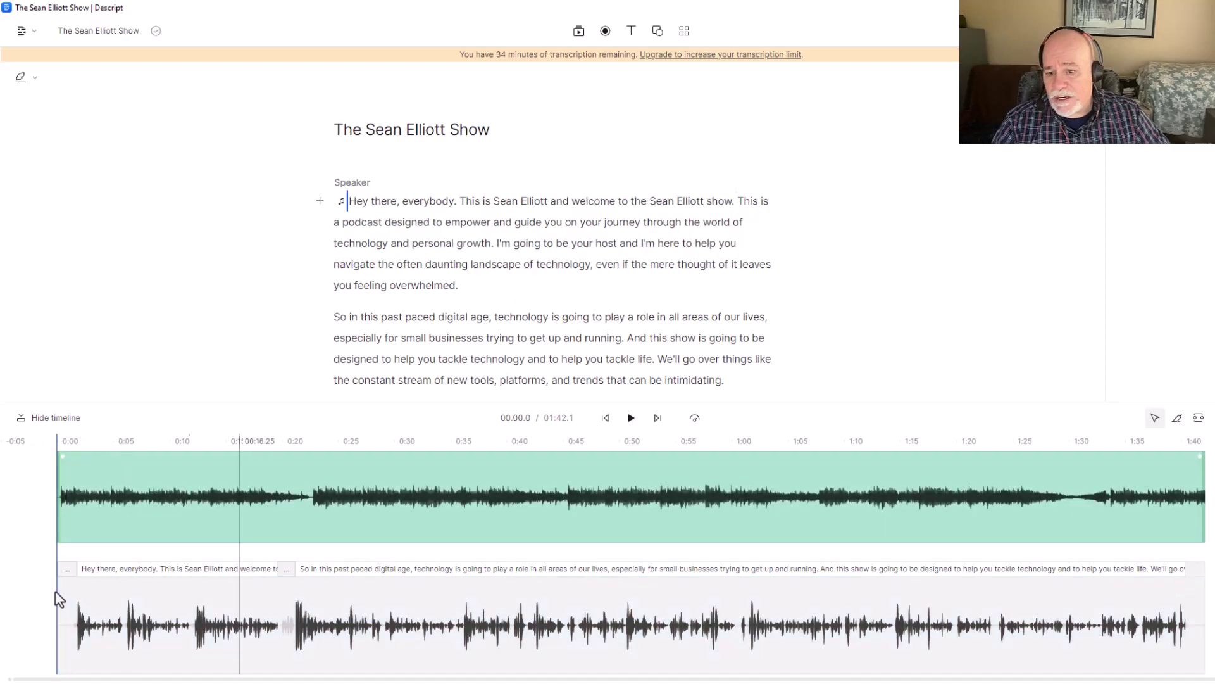
pyautogui.click(633, 420)
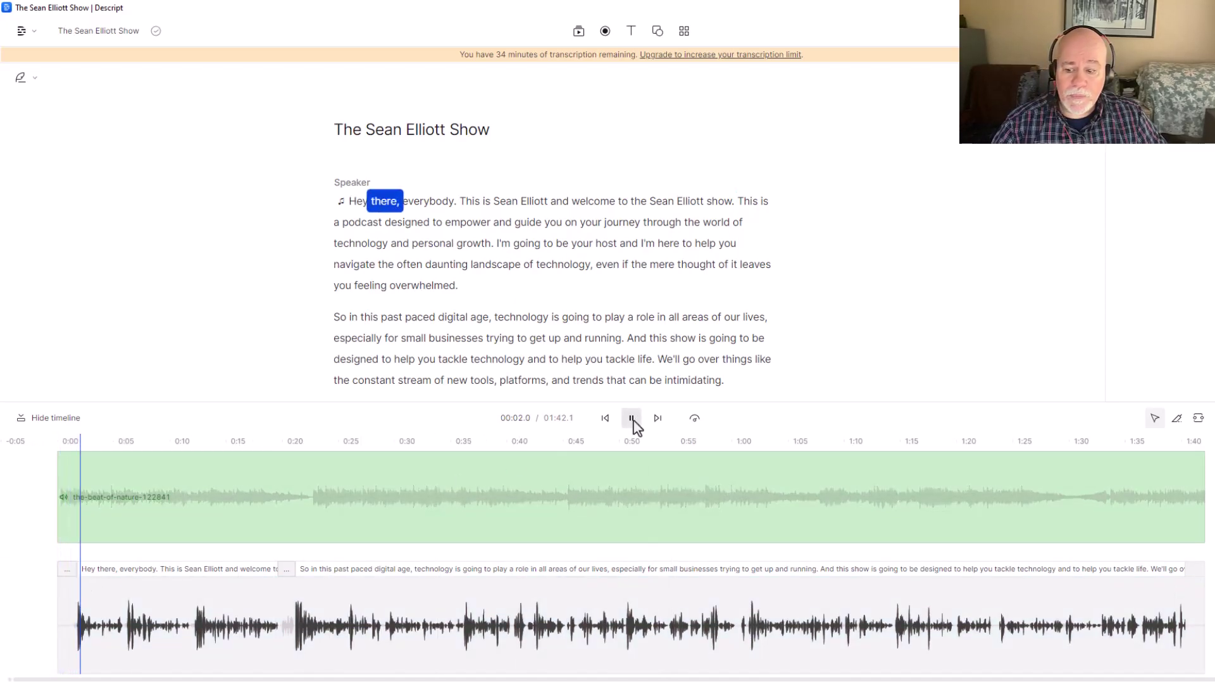
pyautogui.click(633, 421)
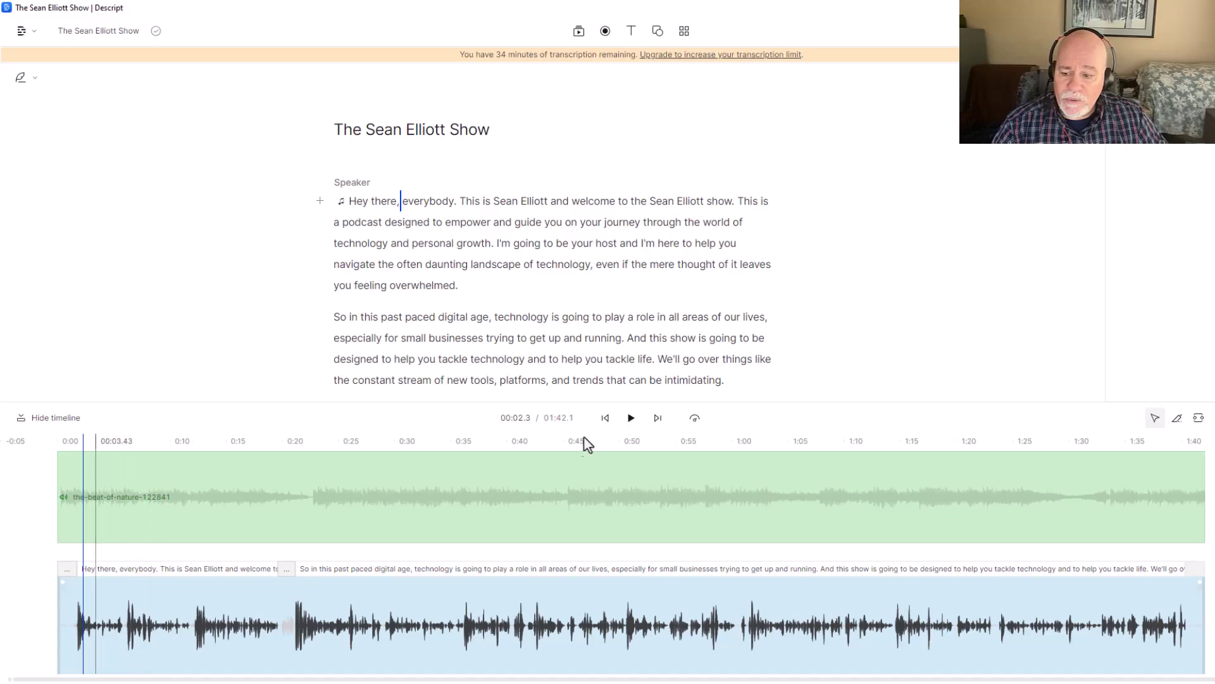
pyautogui.click(57, 618)
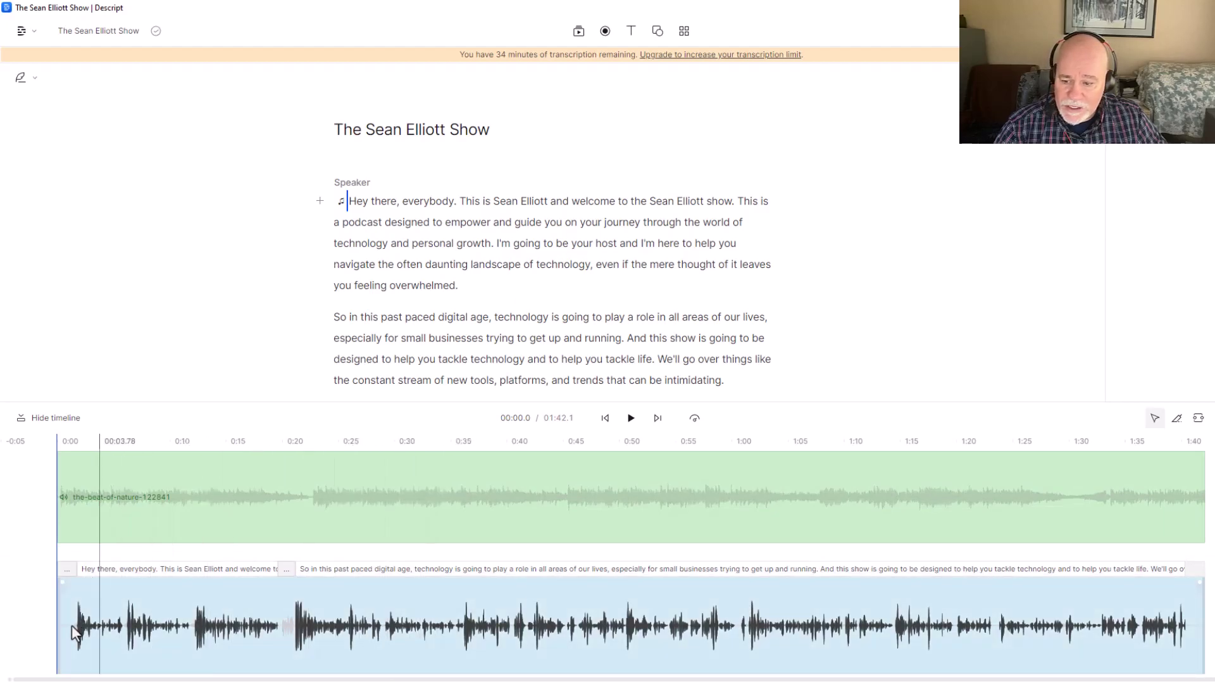
pyautogui.click(71, 625)
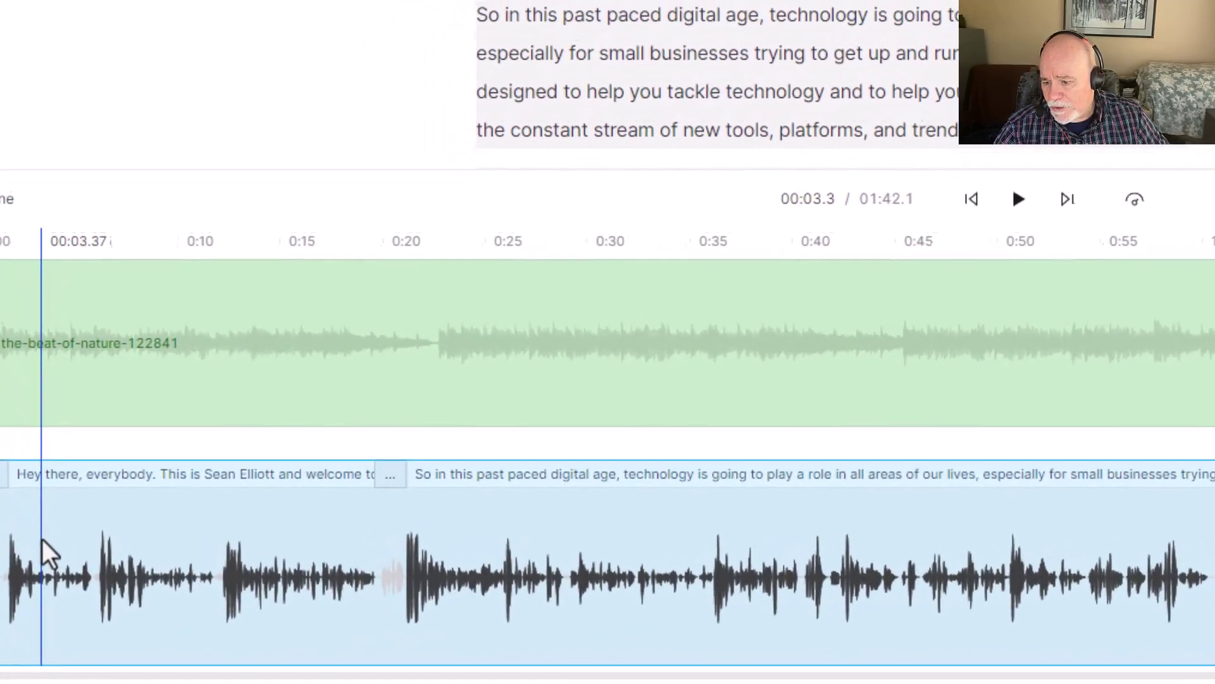
pyautogui.rightClick(42, 538)
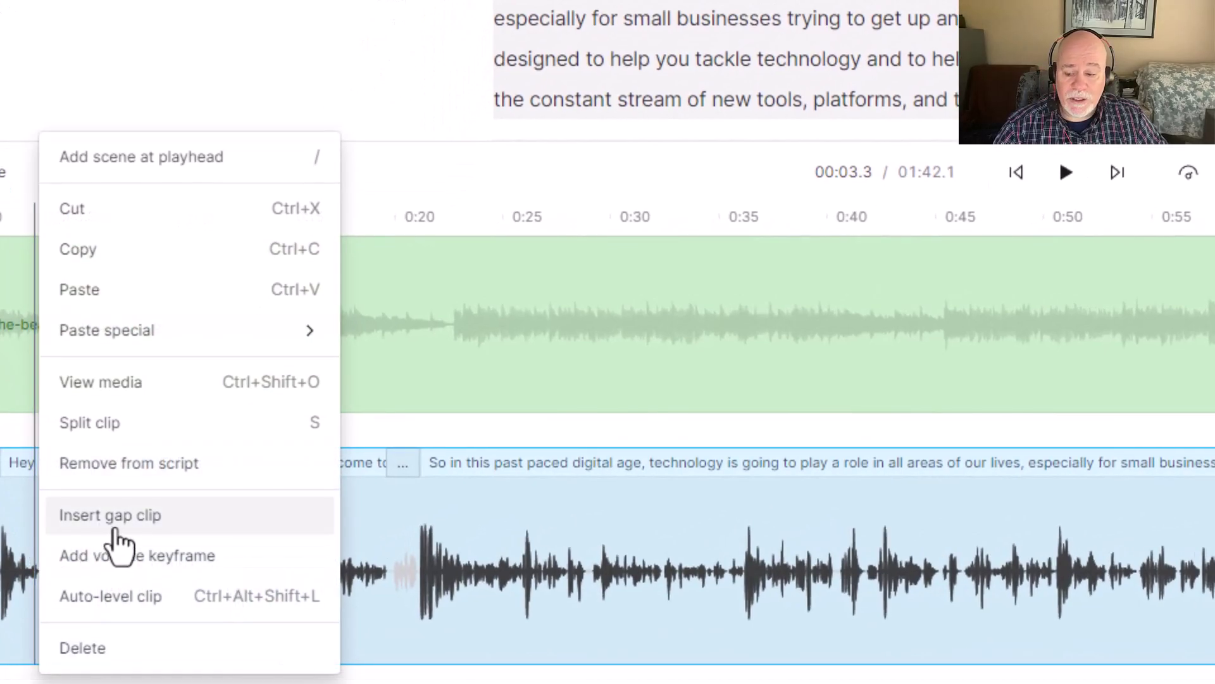
pyautogui.click(116, 527)
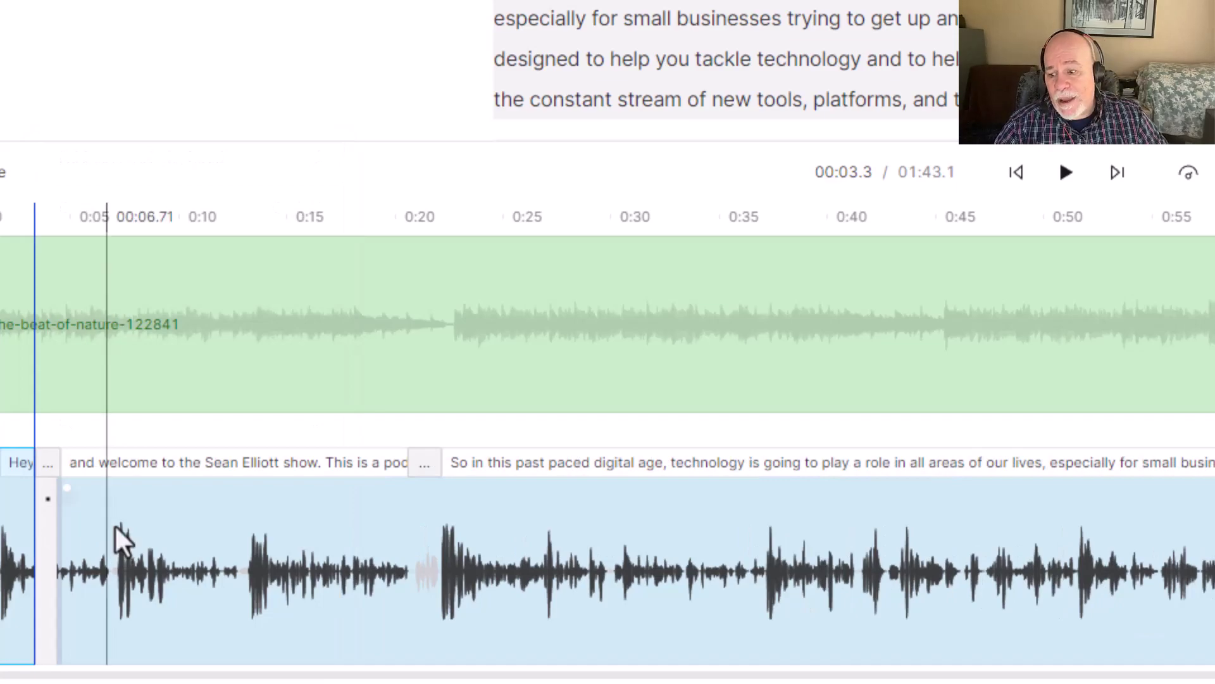
pyautogui.click(34, 525)
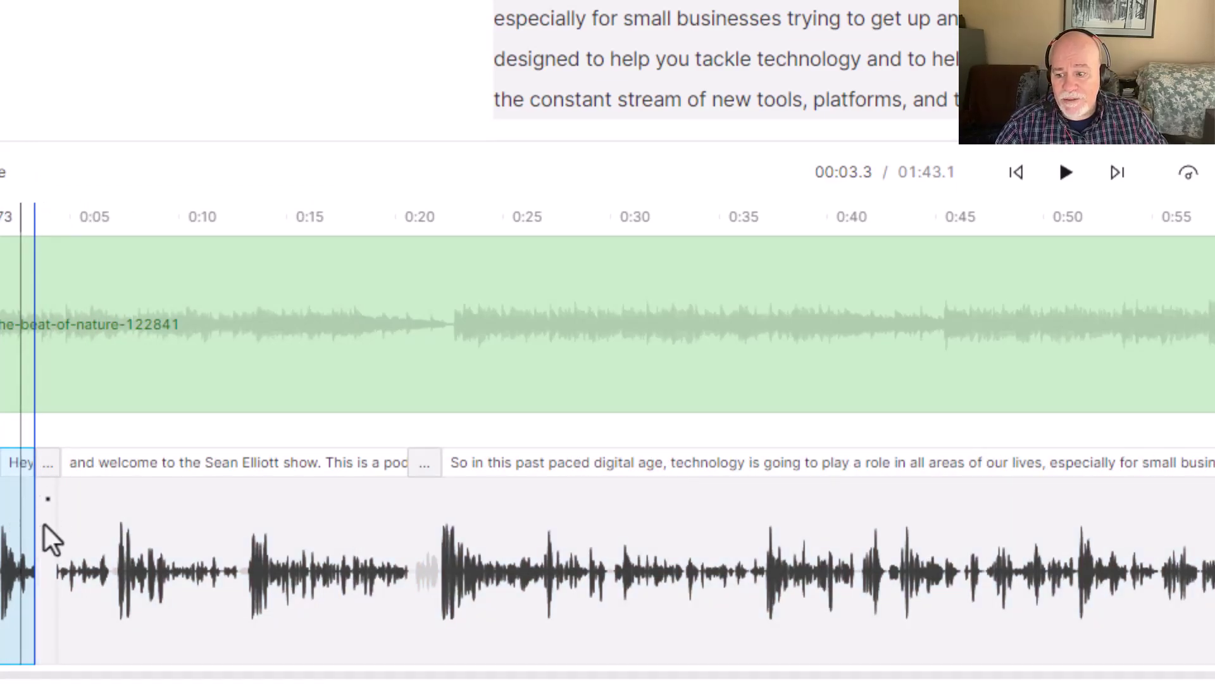
pyautogui.click(68, 514)
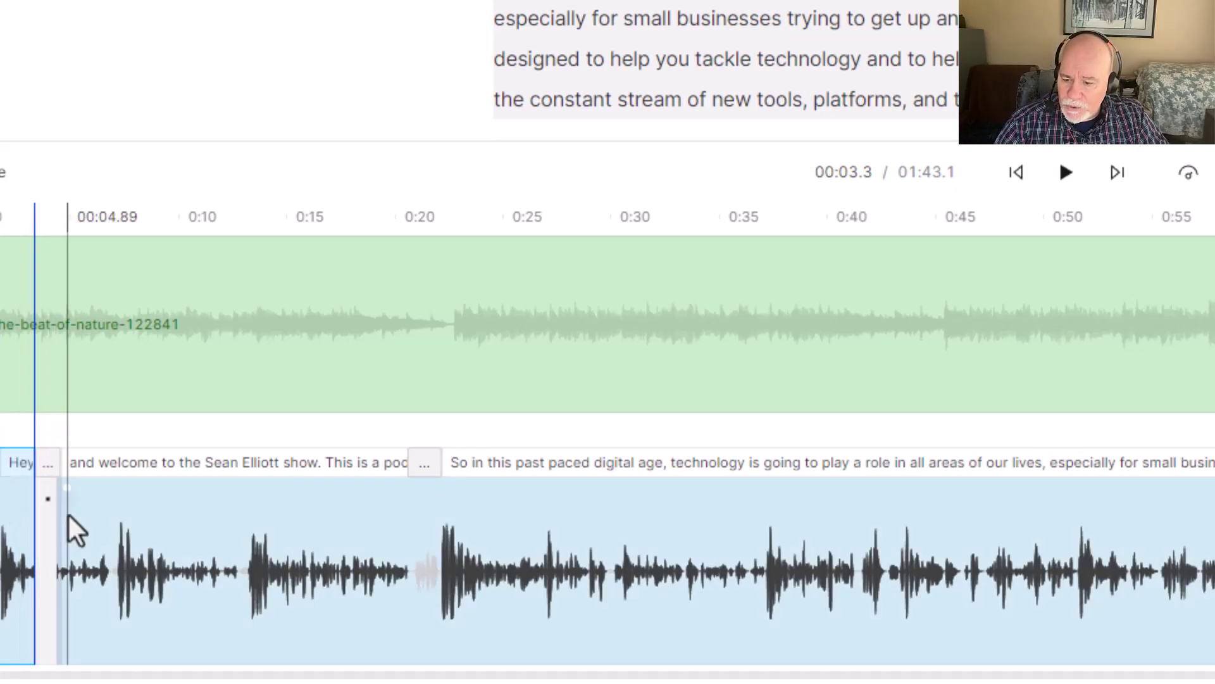
pyautogui.hotkey('ctrl', 'z')
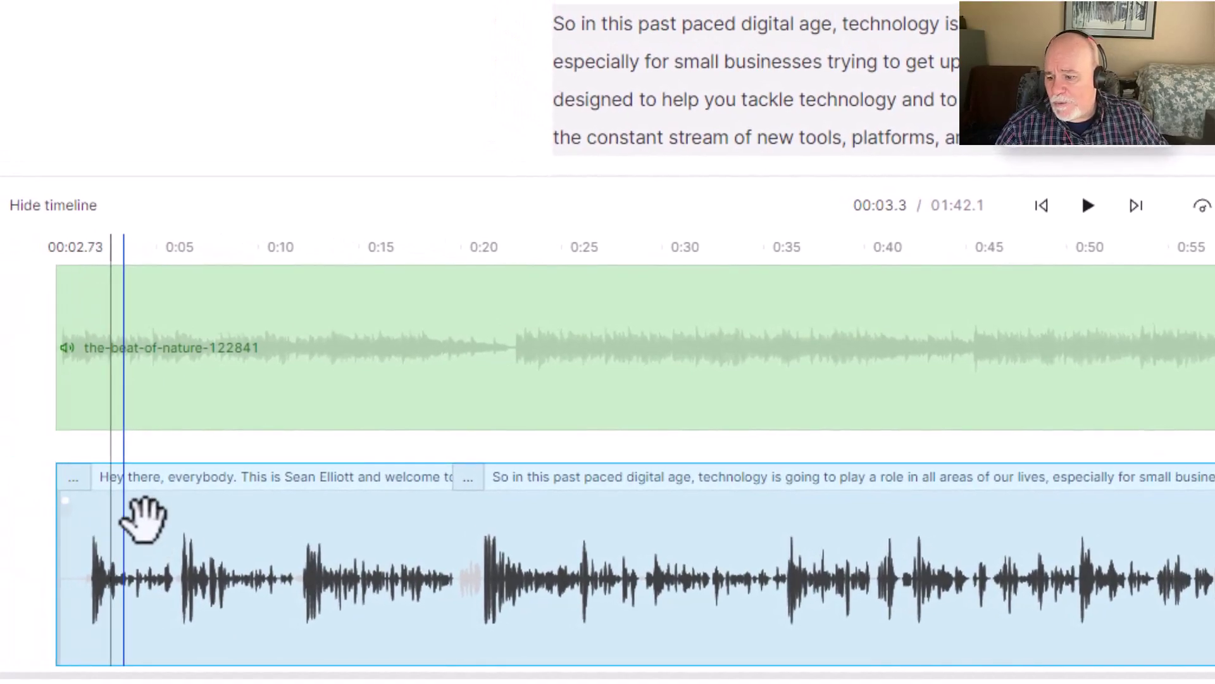
pyautogui.click(52, 511)
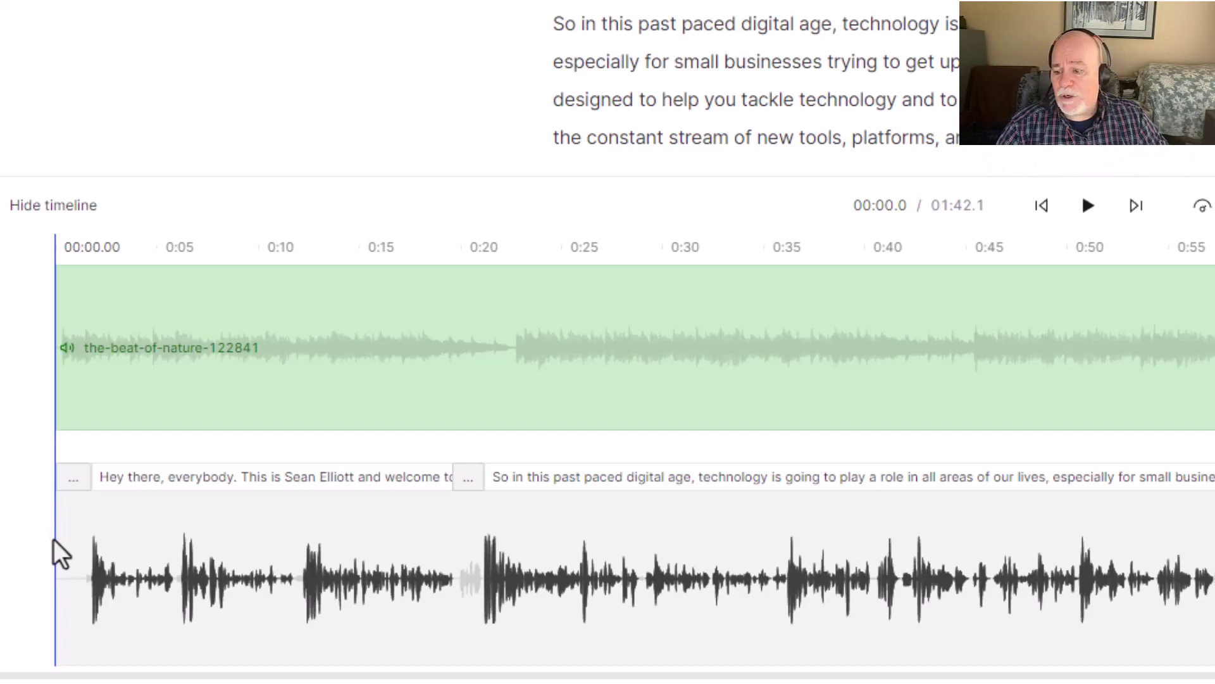
pyautogui.rightClick(53, 539)
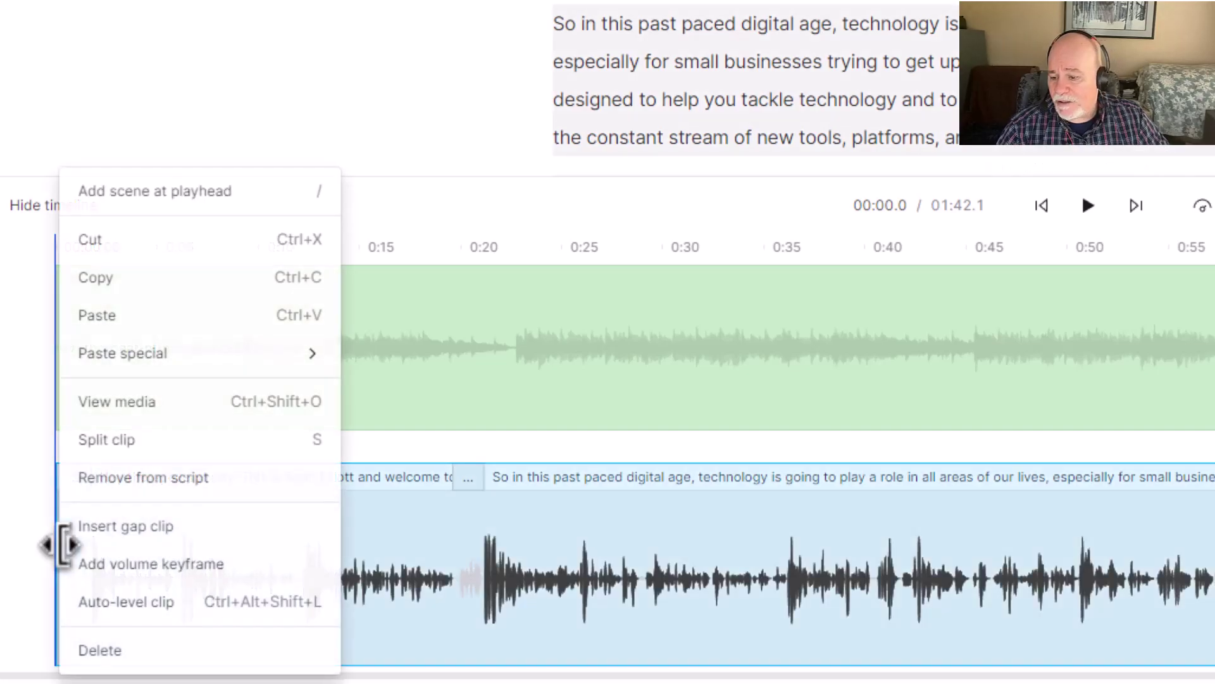
pyautogui.click(119, 537)
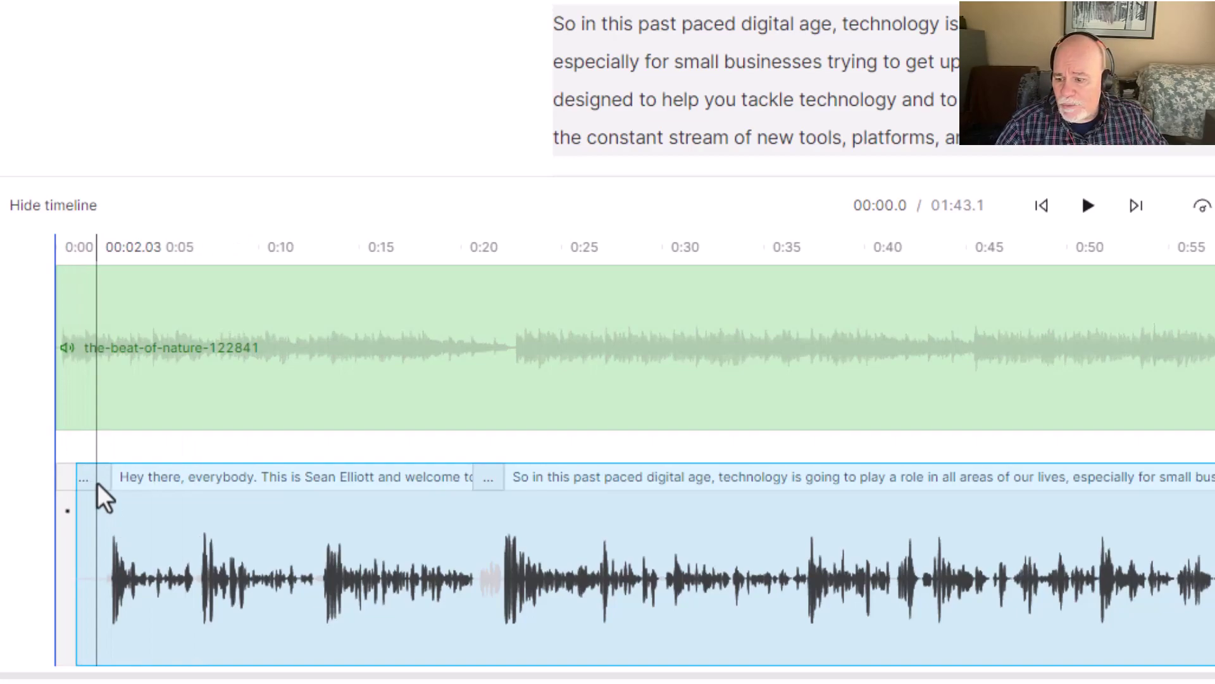
pyautogui.scroll(5, 97, 484)
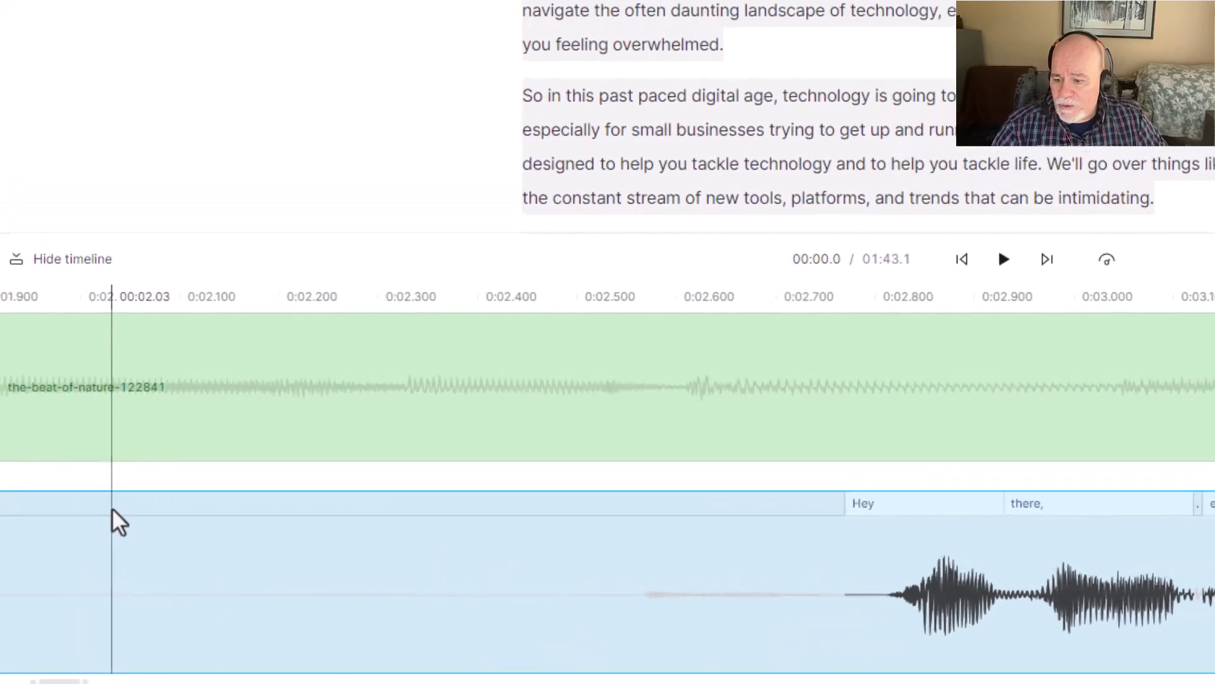
pyautogui.scroll(3, 99, 592)
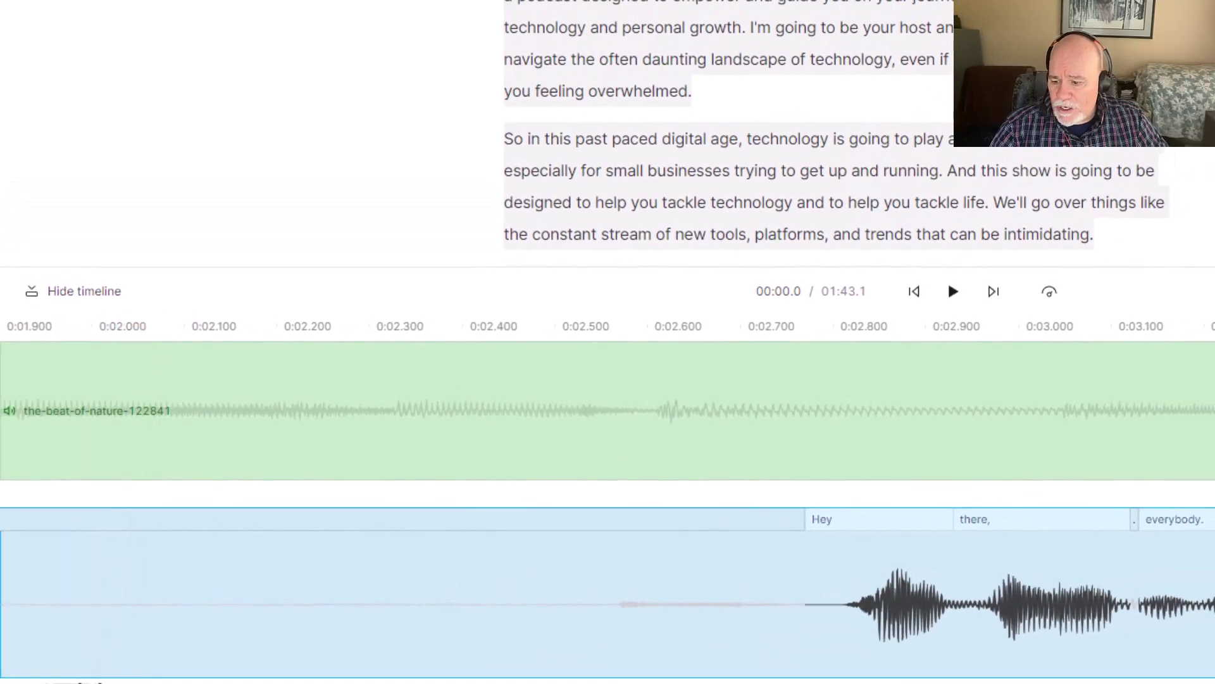
pyautogui.press('Home')
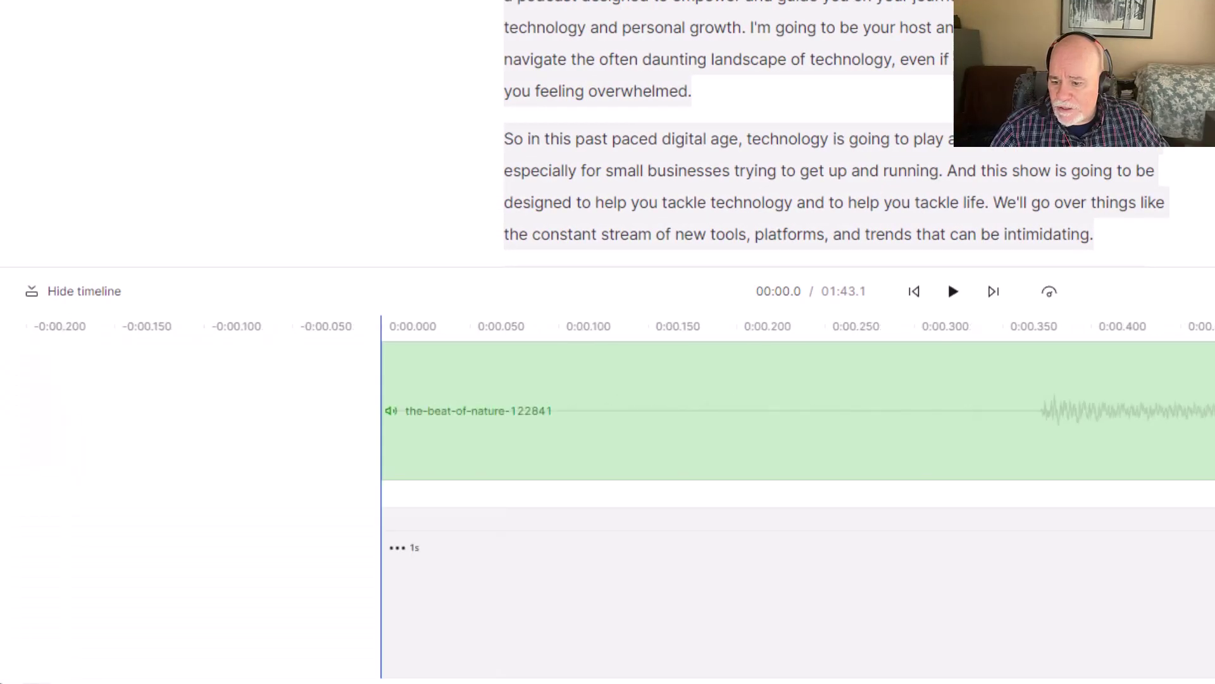
pyautogui.click(479, 589)
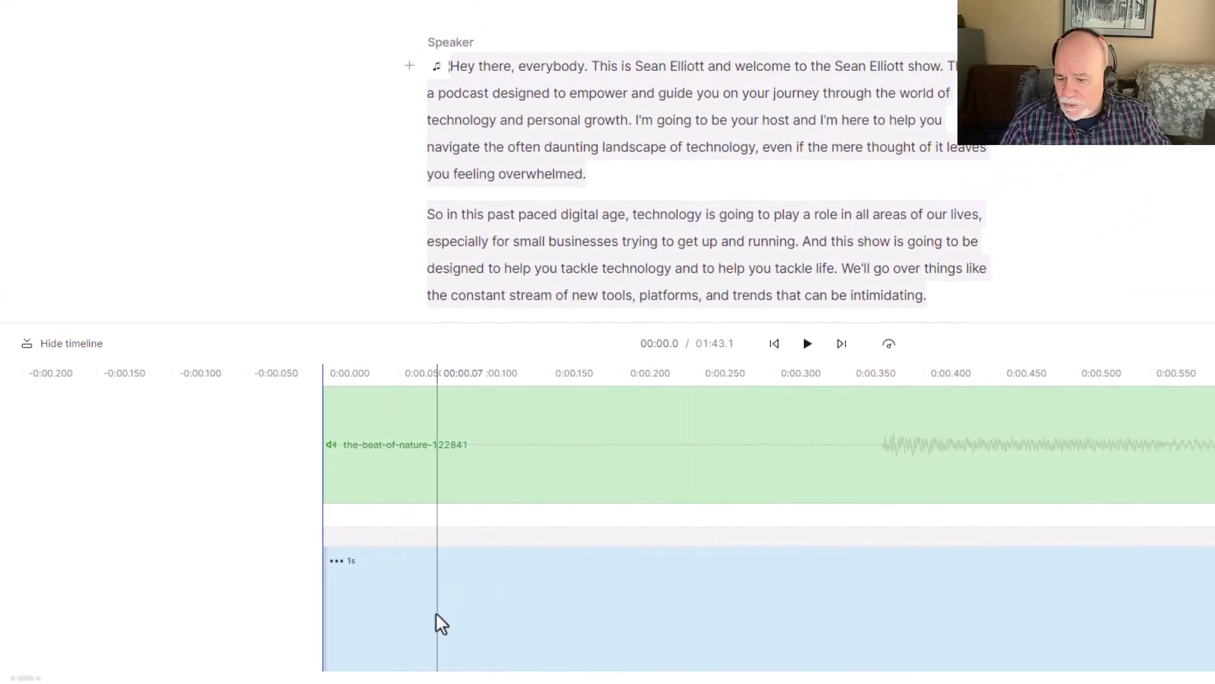
pyautogui.scroll(-3, 492, 568)
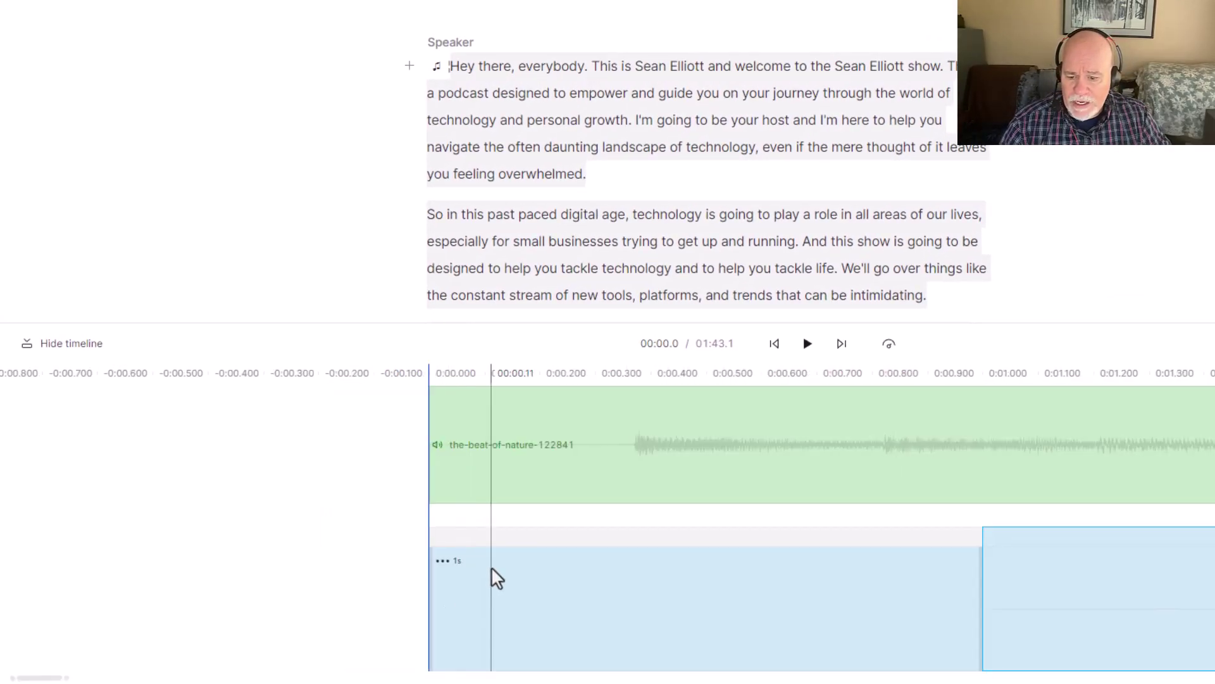
pyautogui.scroll(-3, 491, 568)
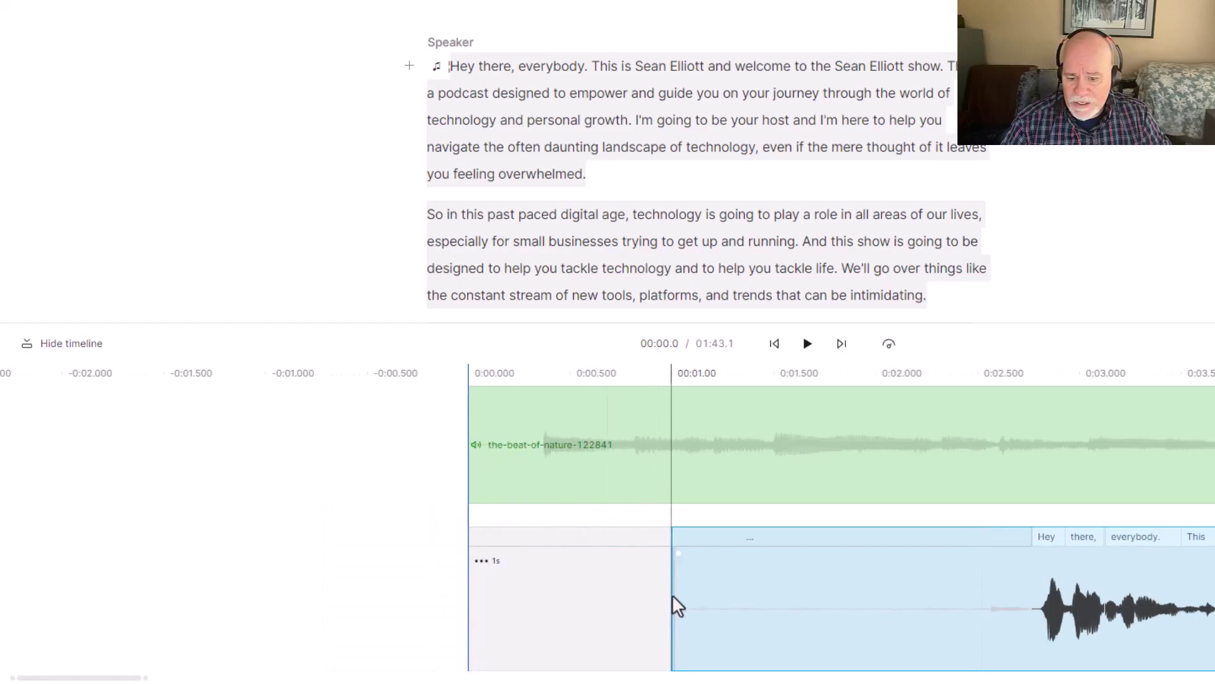
pyautogui.click(724, 598)
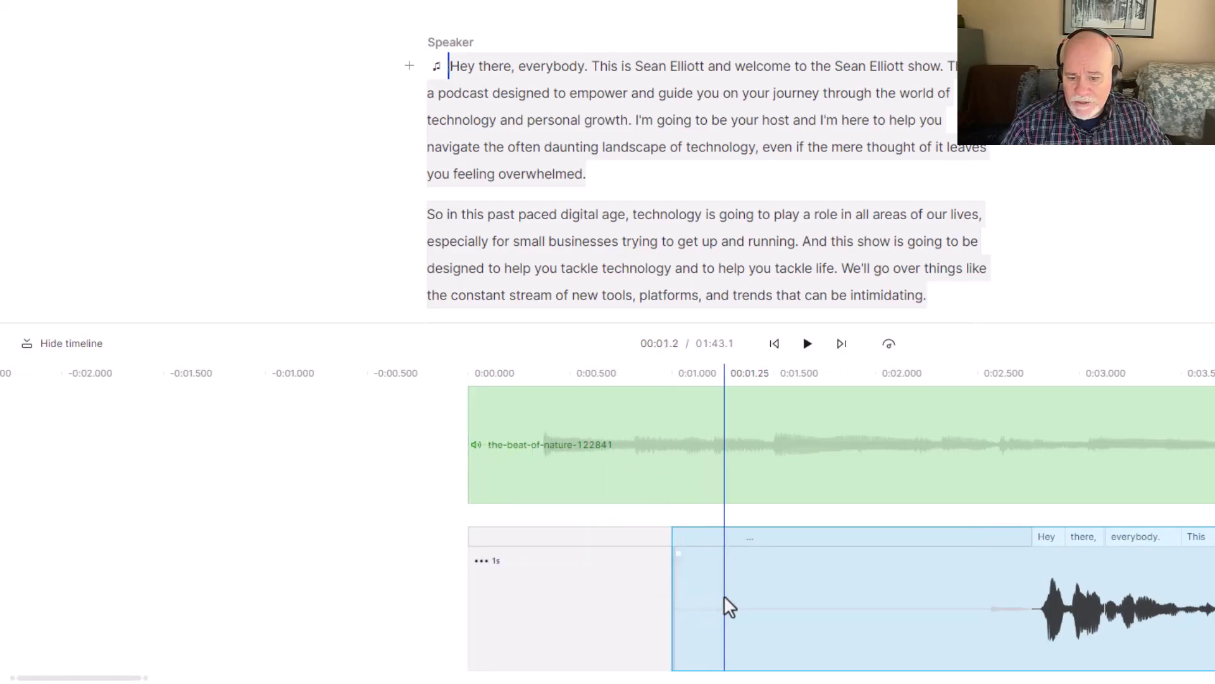
pyautogui.click(465, 604)
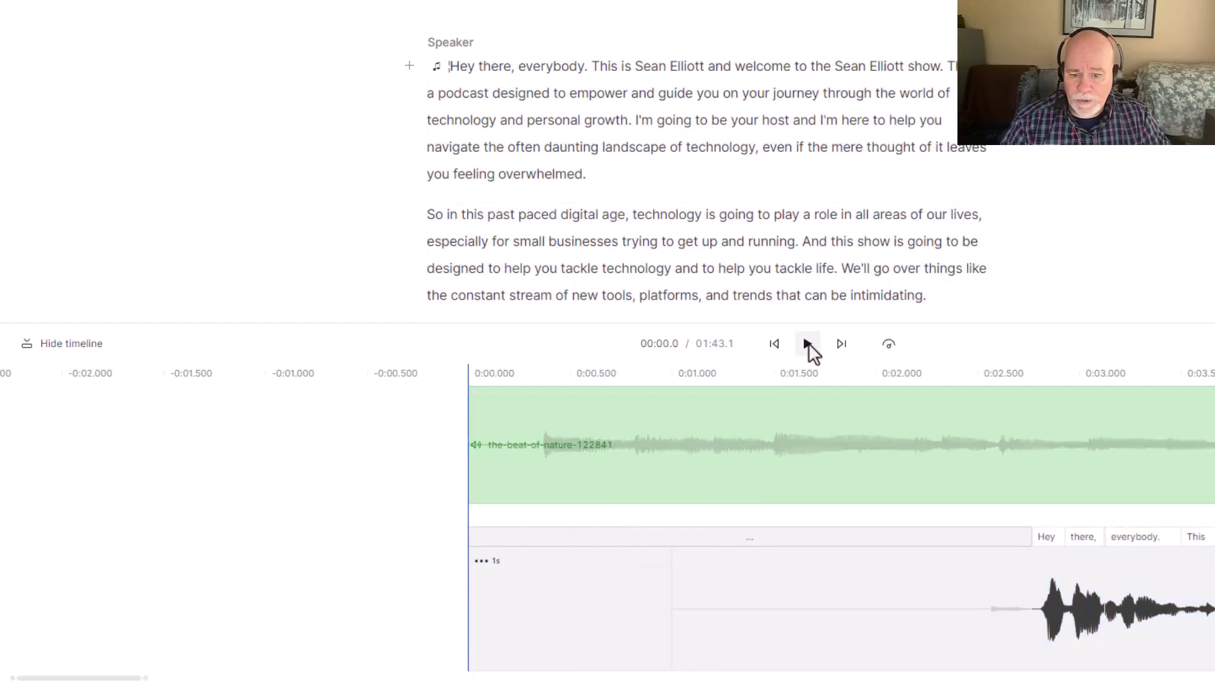
pyautogui.click(808, 345)
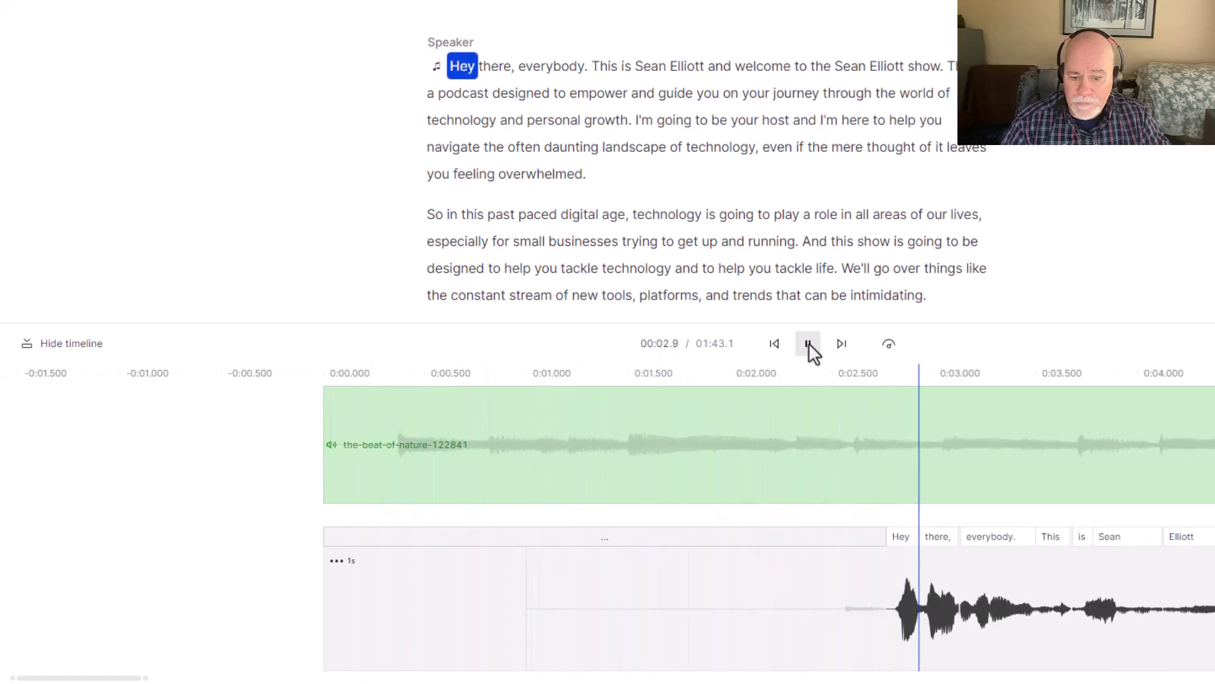
pyautogui.click(808, 343)
pyautogui.click(518, 586)
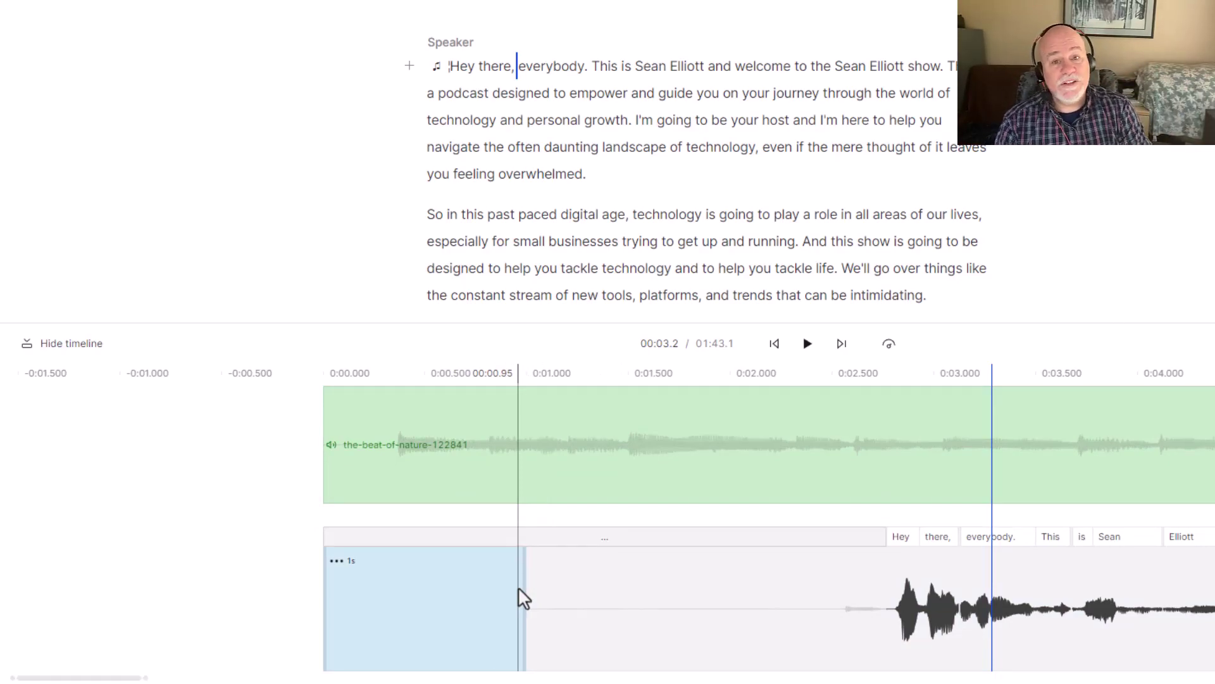
# Stretch the opening gap of the narration track to 2.05 seconds so speech starts near 0:02.
pyautogui.click(520, 591)
pyautogui.click(564, 579)
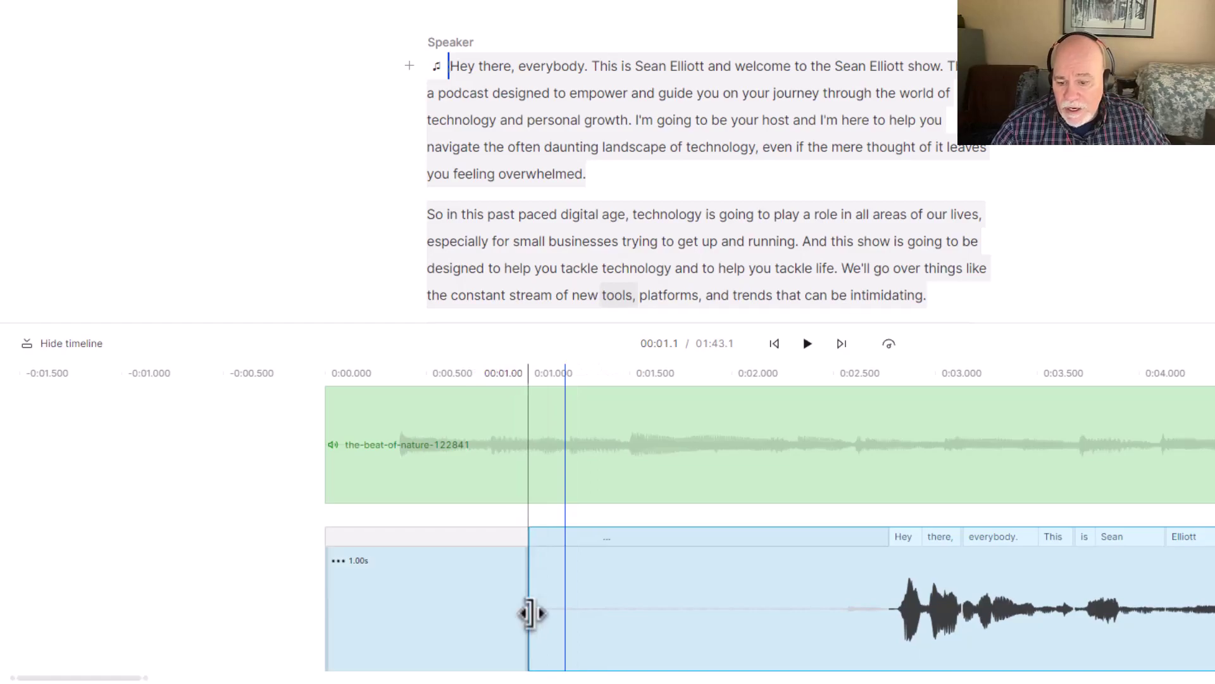
pyautogui.moveTo(530, 613); pyautogui.dragTo(812, 619)
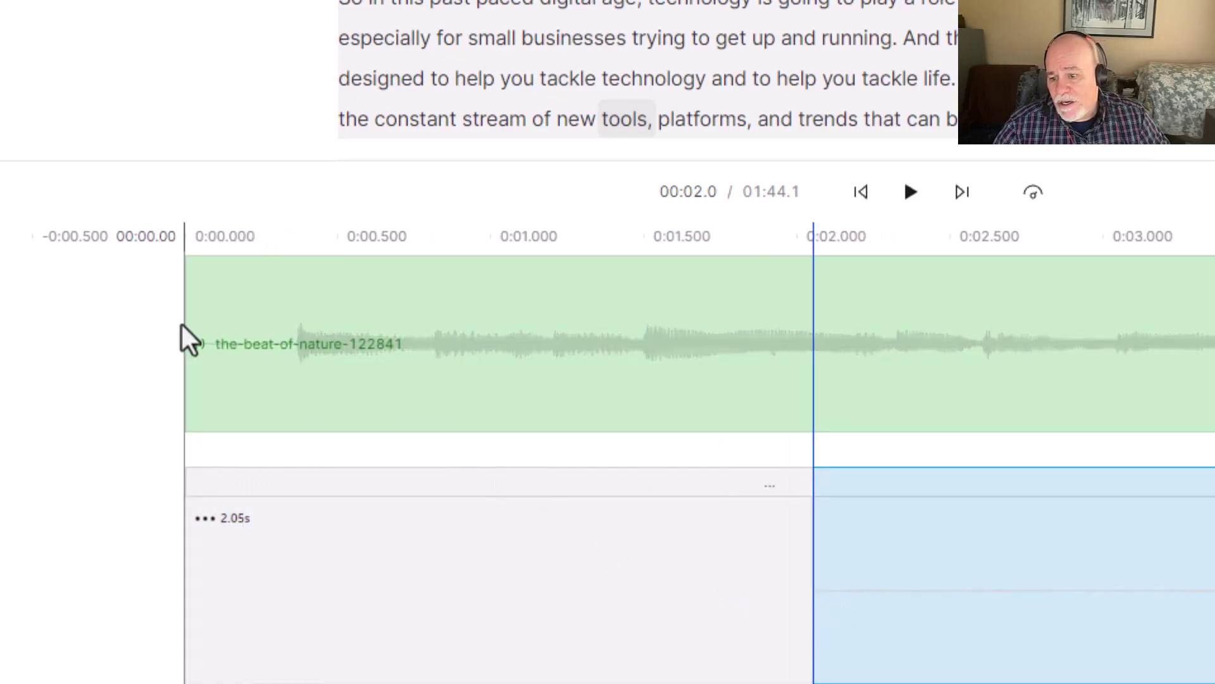
pyautogui.click(181, 325)
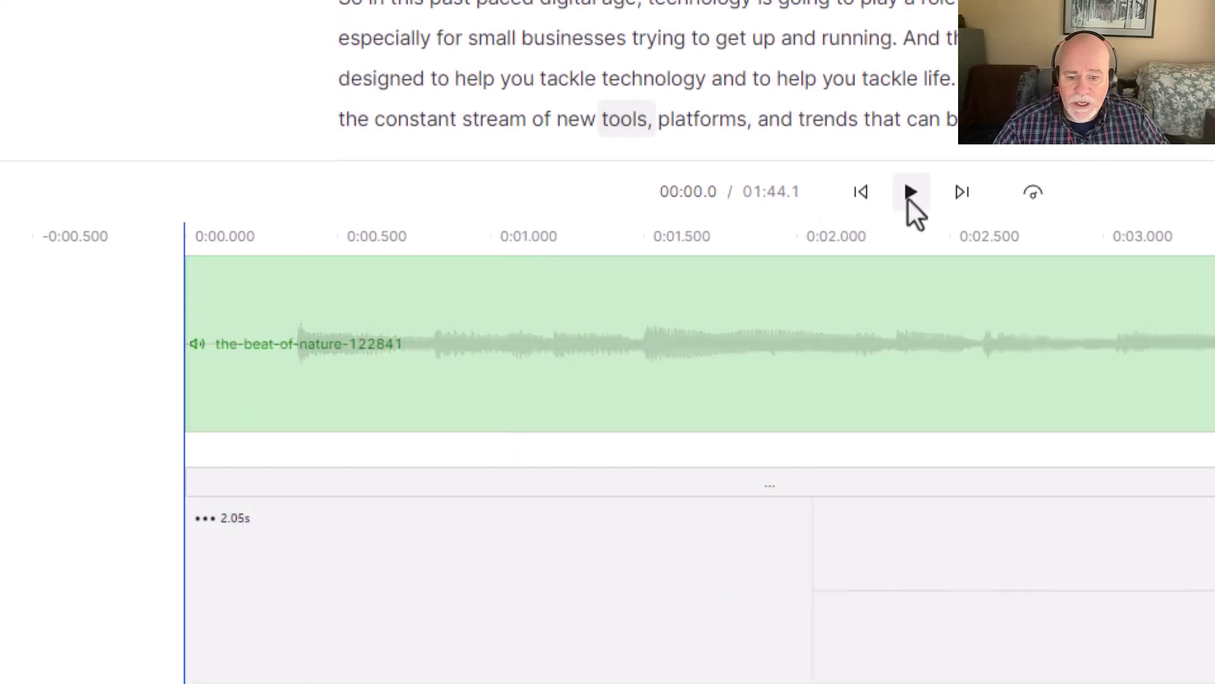
pyautogui.click(911, 192)
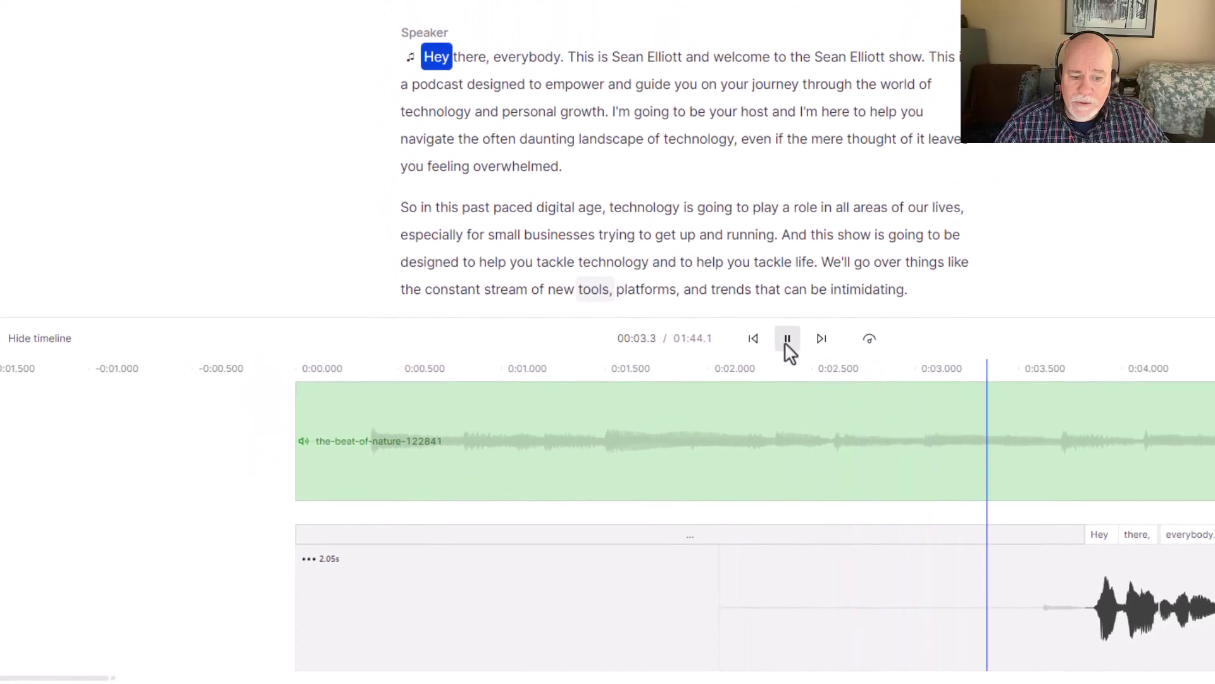
pyautogui.click(788, 339)
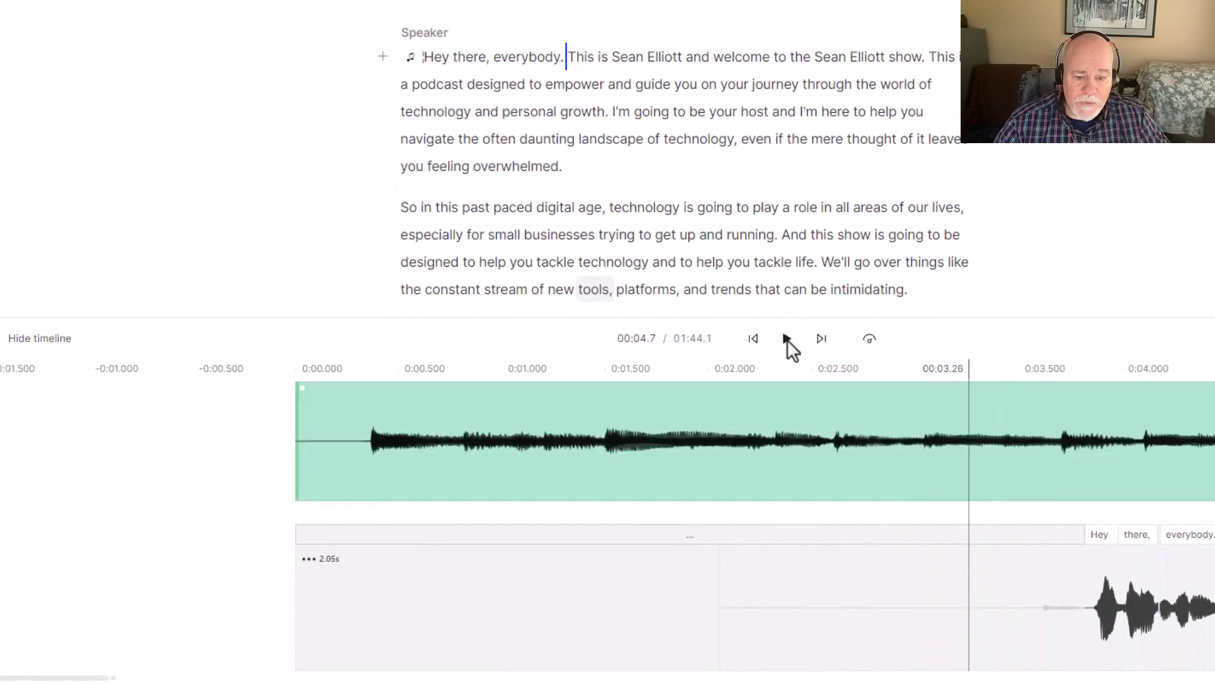